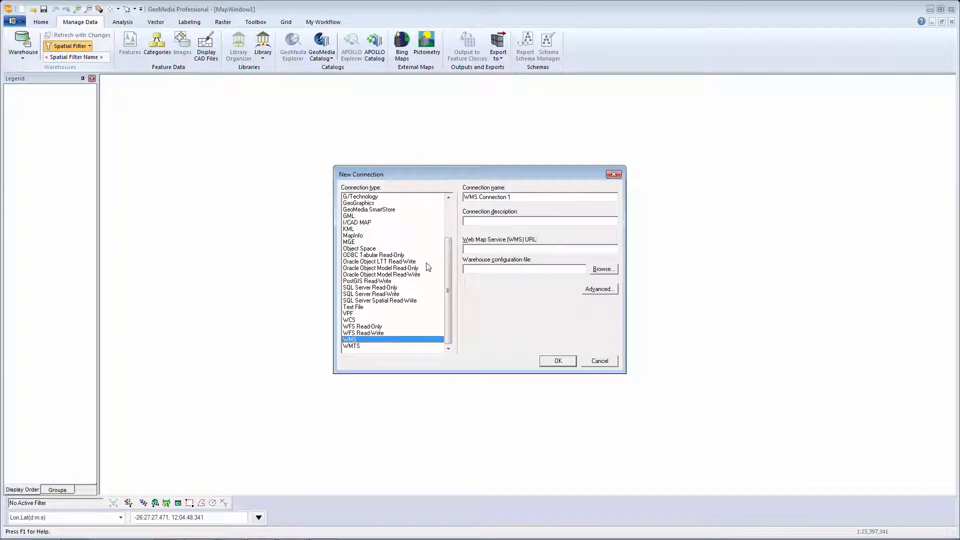
click(473, 252)
text(http://demo.mapserver.org/cgi-bin/wms?)
click(556, 361)
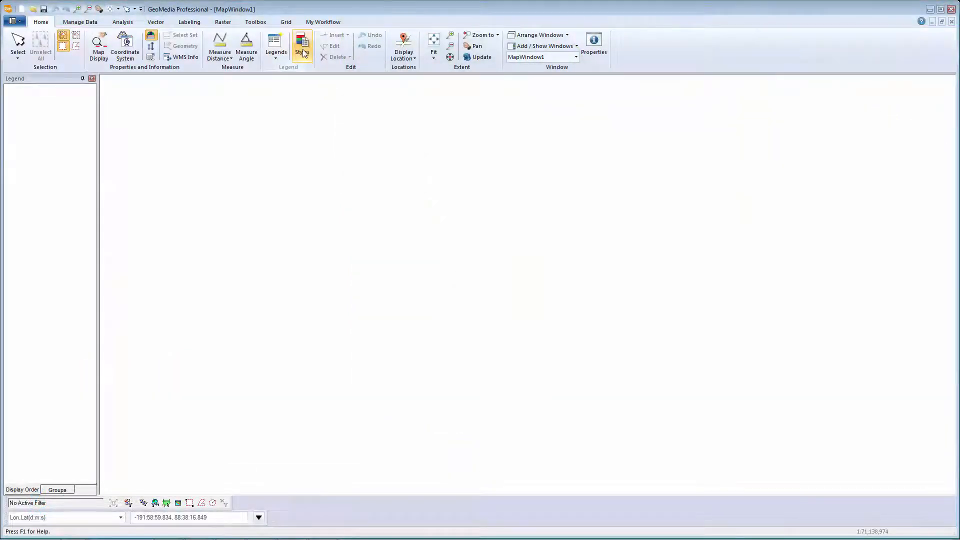
- Add the World_cities, Blue_Marble_World_Elevation_and_Bathymetry_Raster and World_continents layers from WMS Connection 1 as legend entries
click(278, 47)
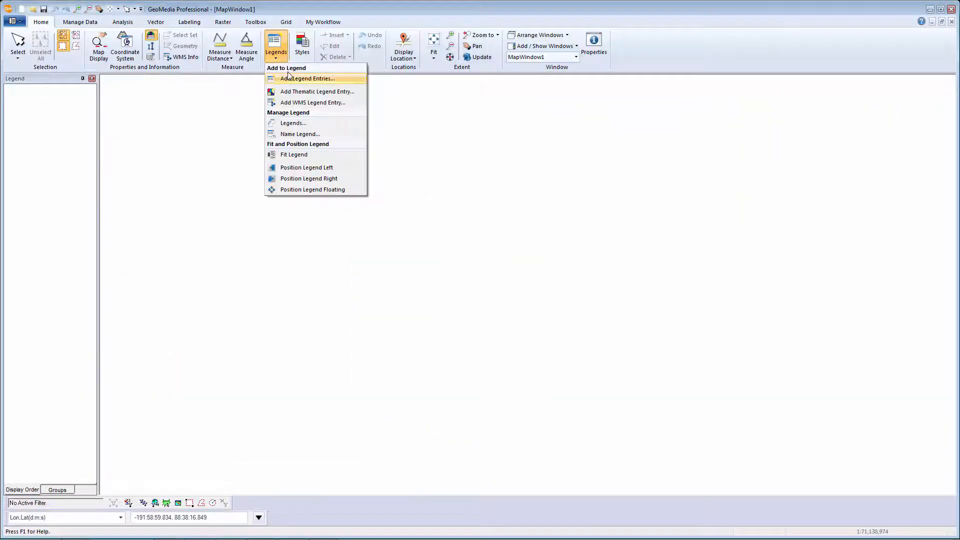
click(289, 76)
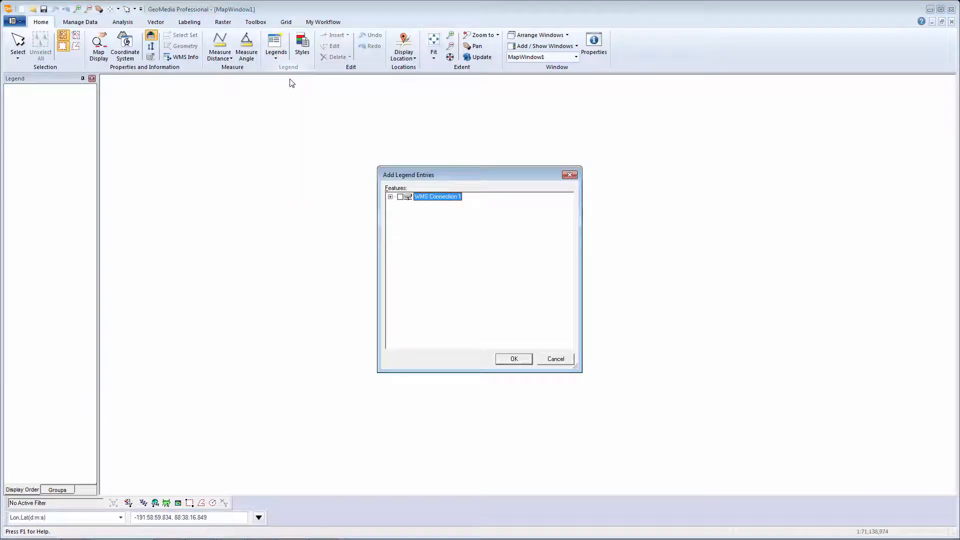
click(390, 197)
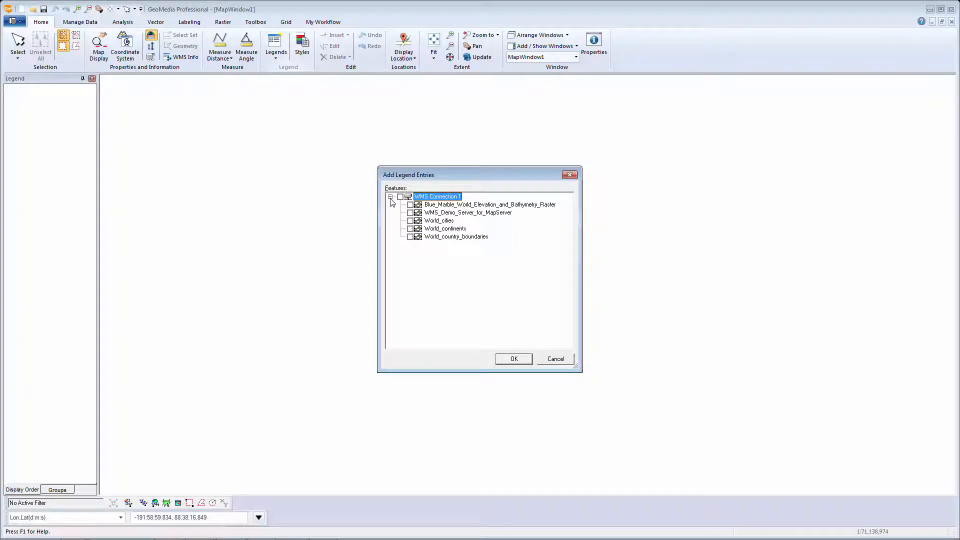
click(410, 221)
click(410, 204)
click(410, 228)
click(513, 358)
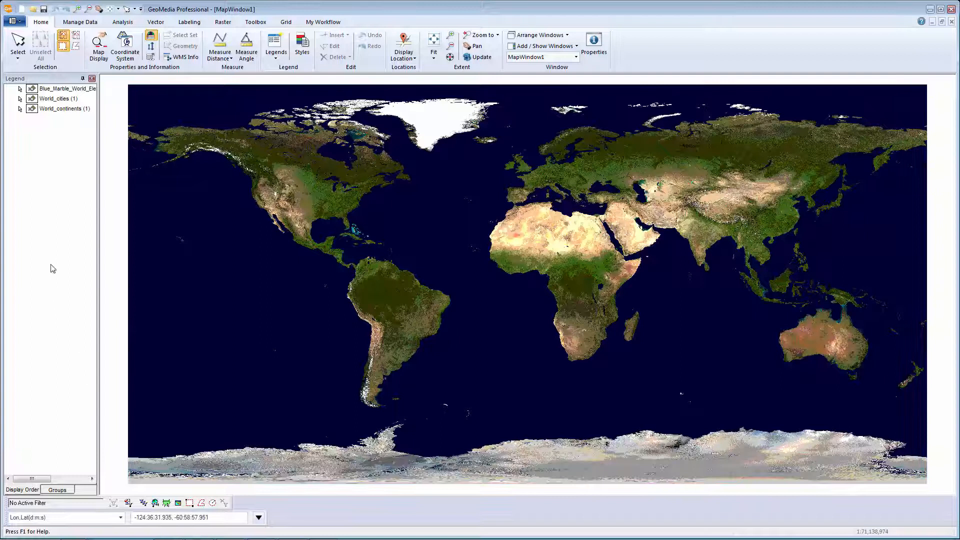
- Move the Blue Marble entry below the other legend entries and set the translucency of World_continents to 50%
drag(67, 92, 62, 121)
click(62, 121)
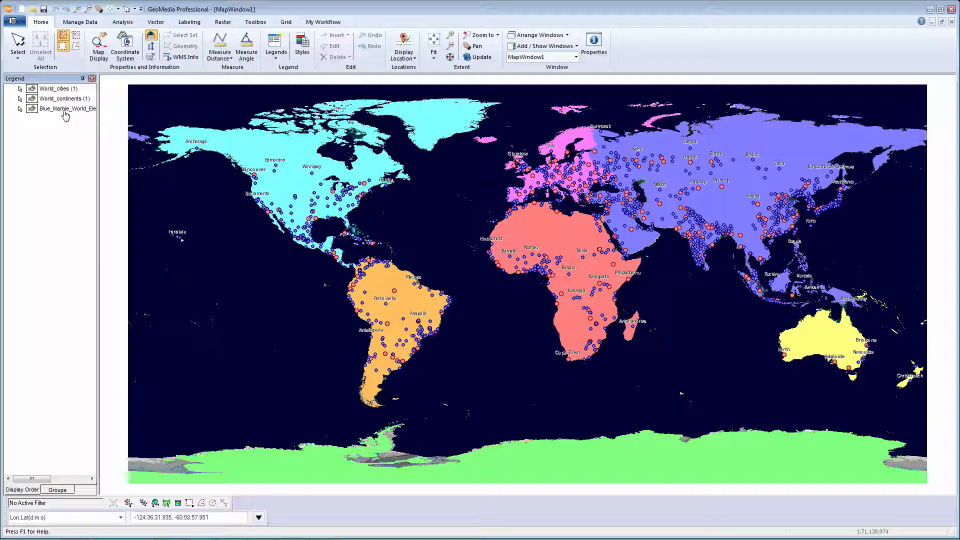
right_click(66, 101)
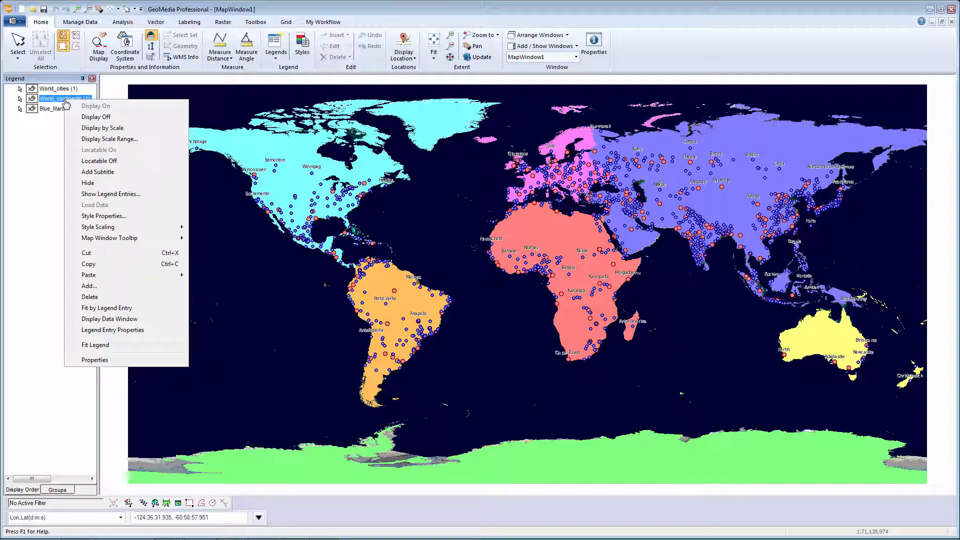
click(98, 334)
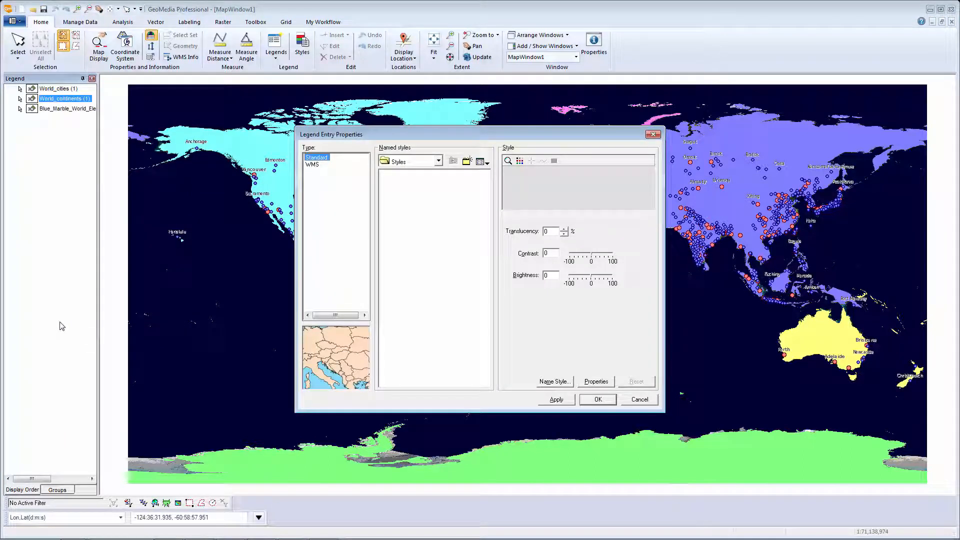
click(544, 231)
text(5)
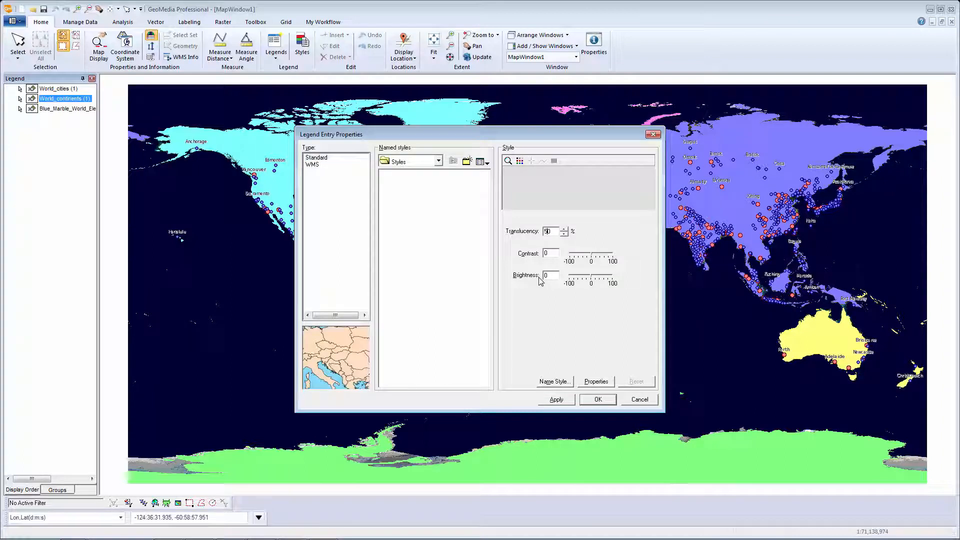
click(564, 400)
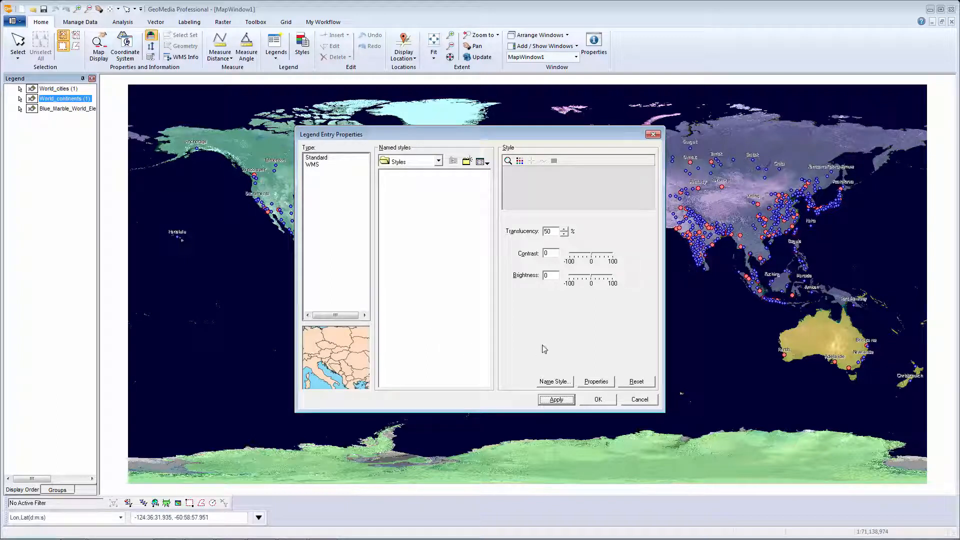
click(598, 400)
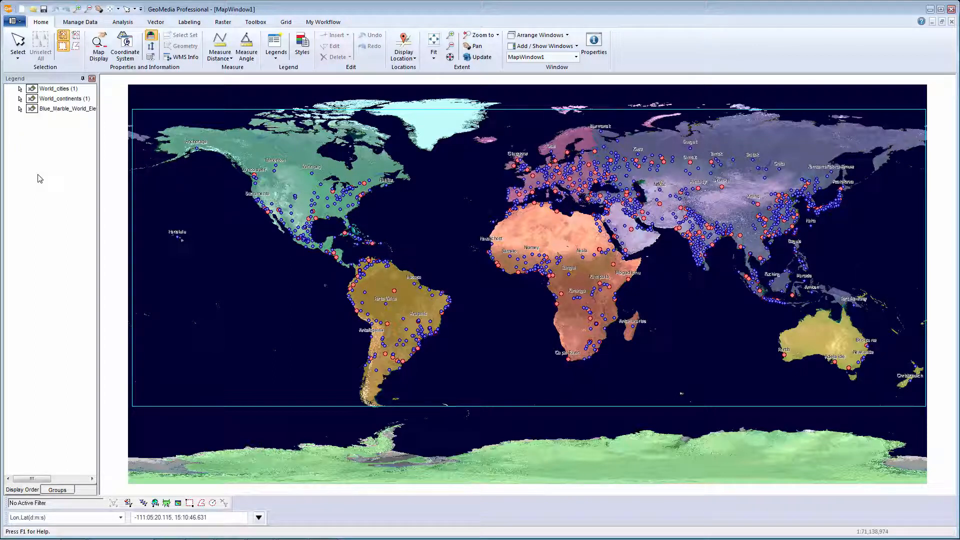
- Turn off the display of all three legend entries: World_cities, World_continents and Blue Marble
click(48, 91)
shift+click(49, 111)
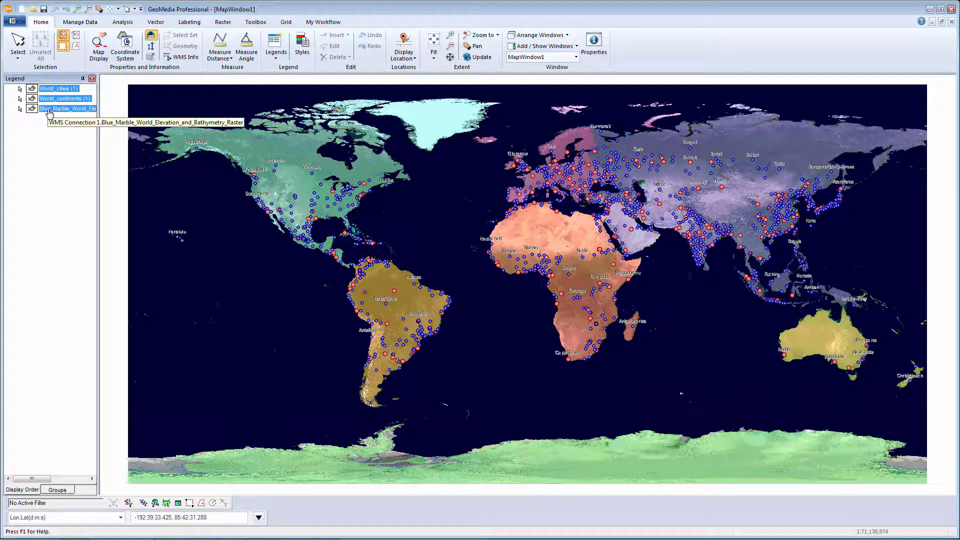
right_click(49, 114)
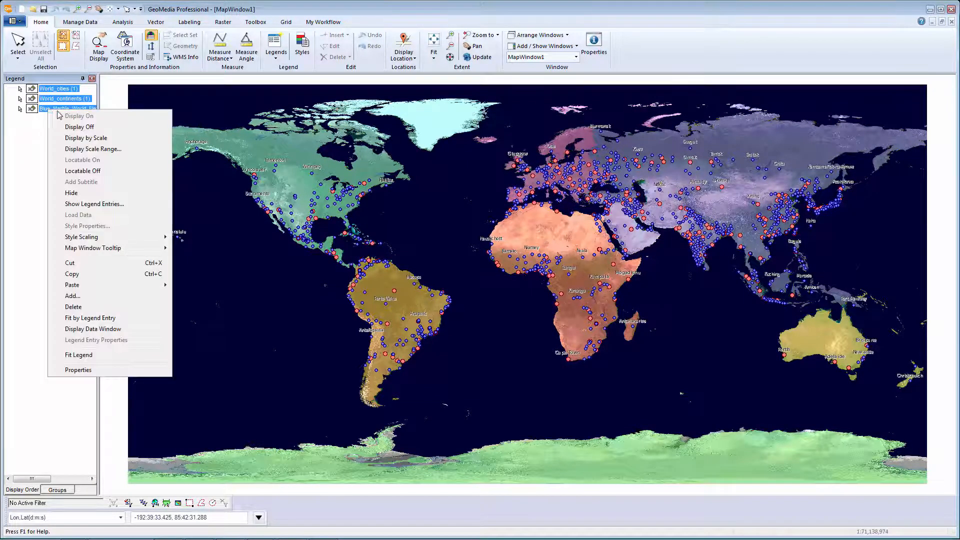
click(73, 129)
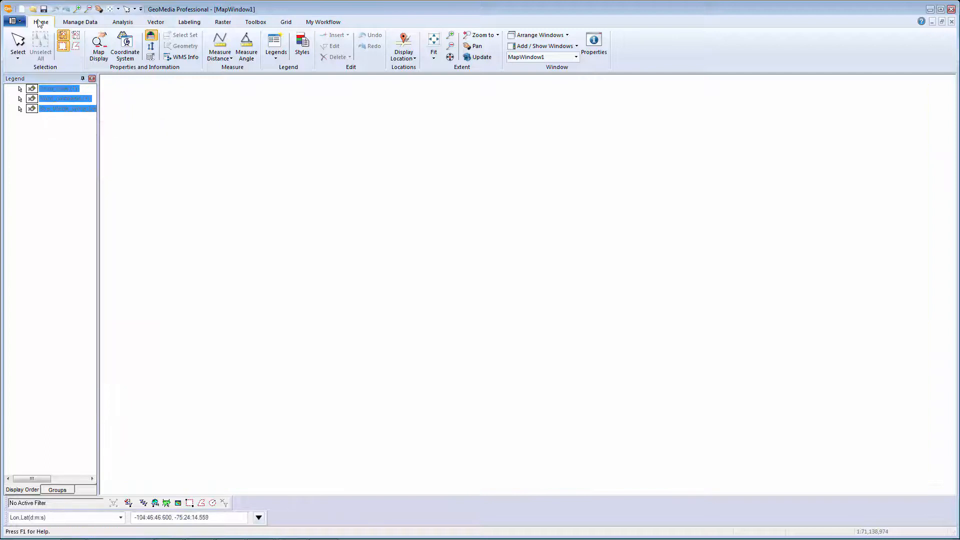
- Start a combined WMS legend entry from WMS Connection 1 with the World_cities, World_country_boundaries and World_continents layers
click(280, 47)
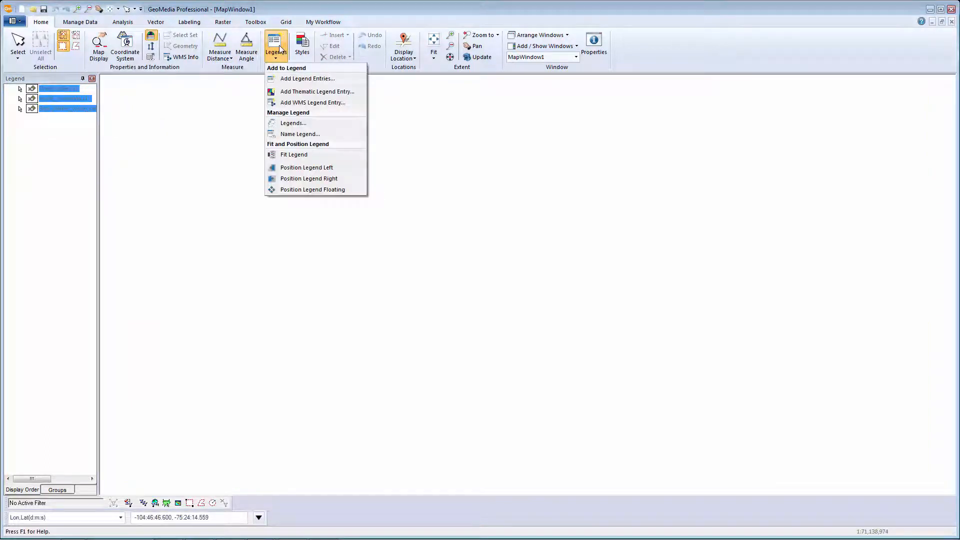
click(289, 102)
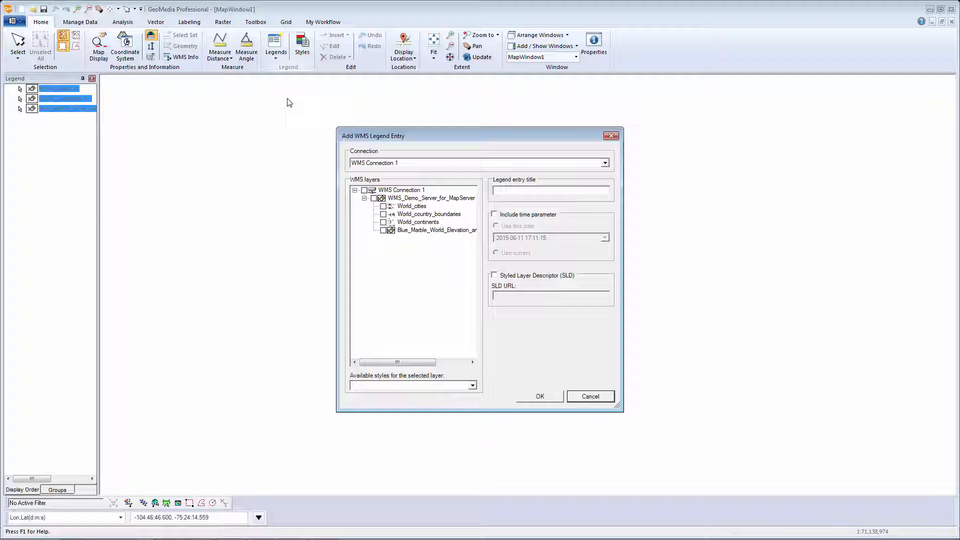
click(378, 163)
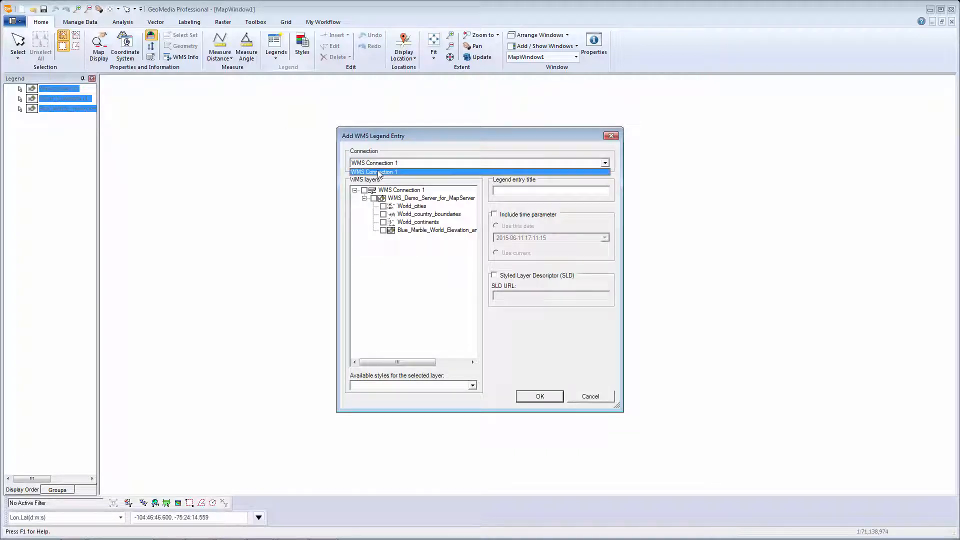
click(378, 172)
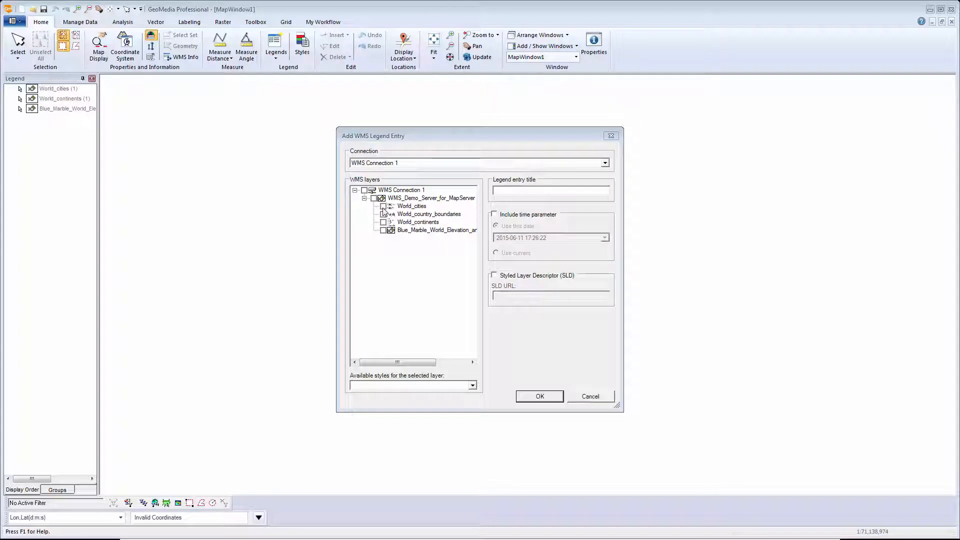
click(383, 207)
click(383, 215)
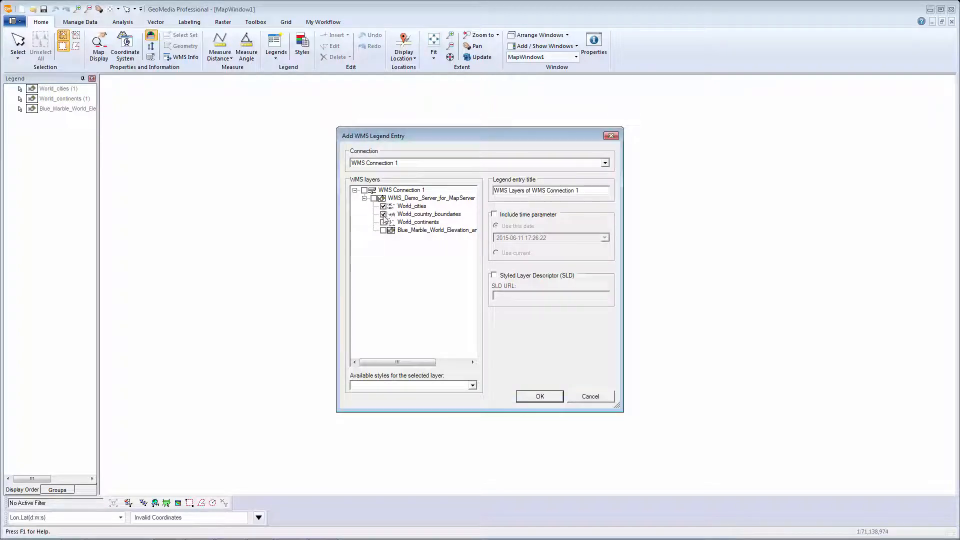
click(383, 223)
- Title the combined WMS legend entry CitiesCountriesandContinents and add it to the map
click(584, 191)
key(BackSpace)
key(BackSpace)
key(BackSpace)
key(BackSpace)
key(BackSpace)
key(BackSpace)
key(BackSpace)
key(BackSpace)
key(BackSpace)
key(BackSpace)
key(BackSpace)
key(BackSpace)
key(BackSpace)
key(BackSpace)
key(BackSpace)
key(BackSpace)
key(BackSpace)
key(BackSpace)
key(BackSpace)
key(BackSpace)
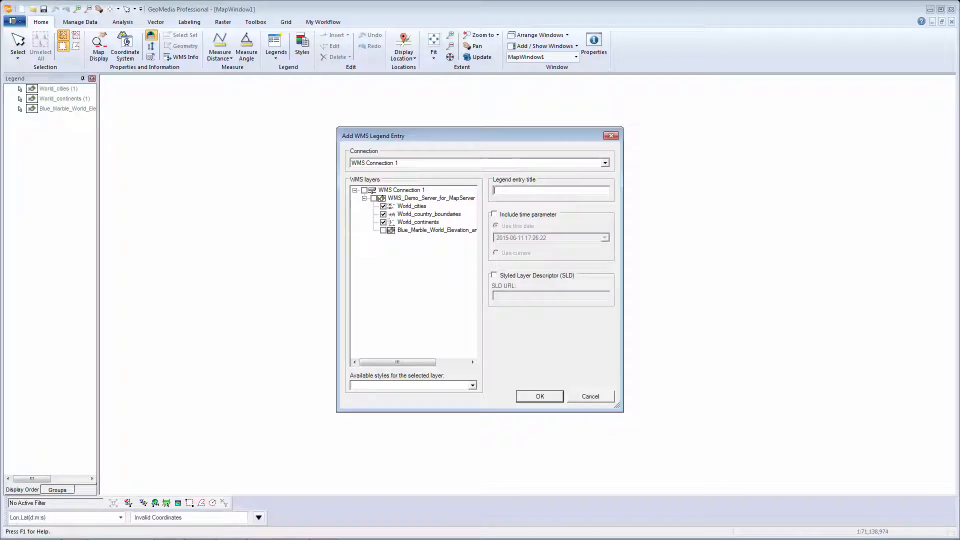
text(CitiesCountriesandConti)
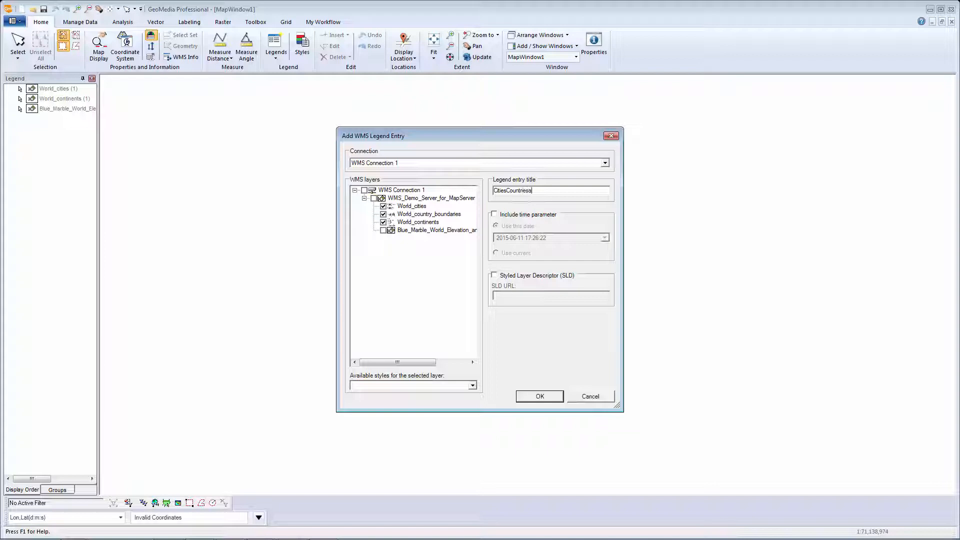
text(nents)
click(545, 397)
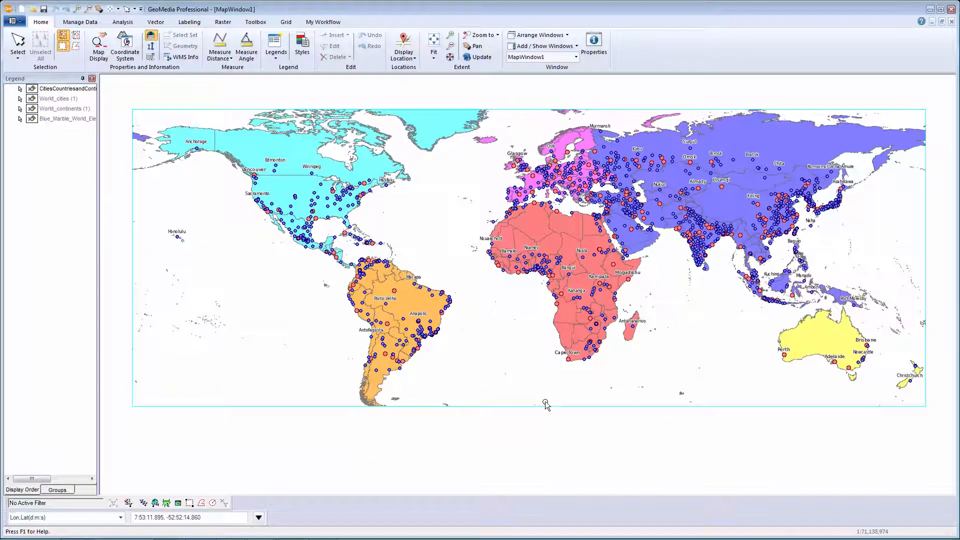
- Fit the legend to its entries and expand CitiesCountriesandContinents down to its individual WMS layers
right_click(58, 378)
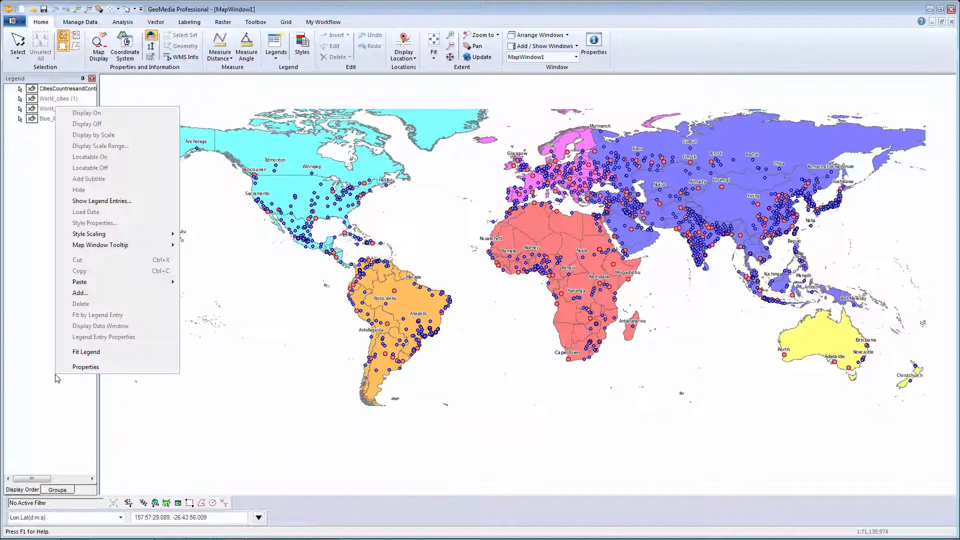
click(85, 352)
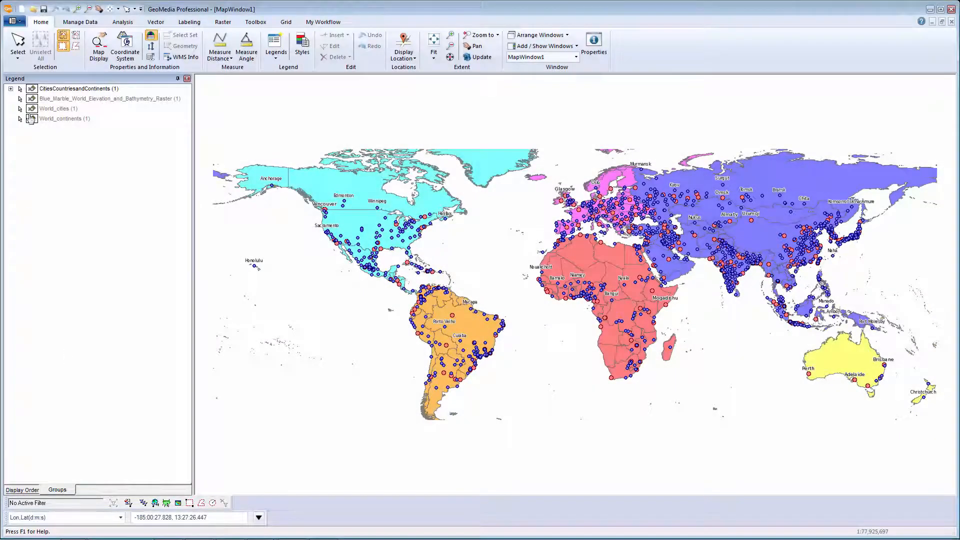
click(10, 88)
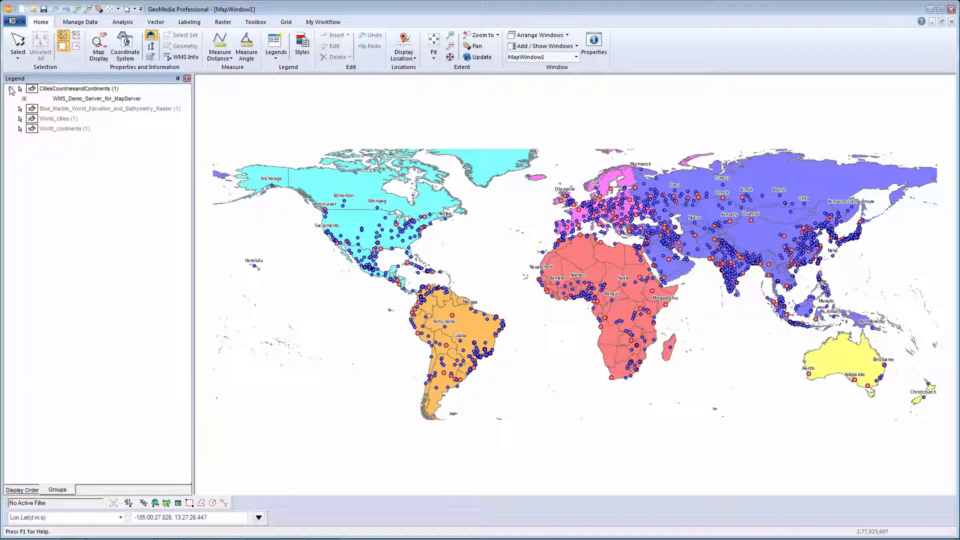
click(24, 99)
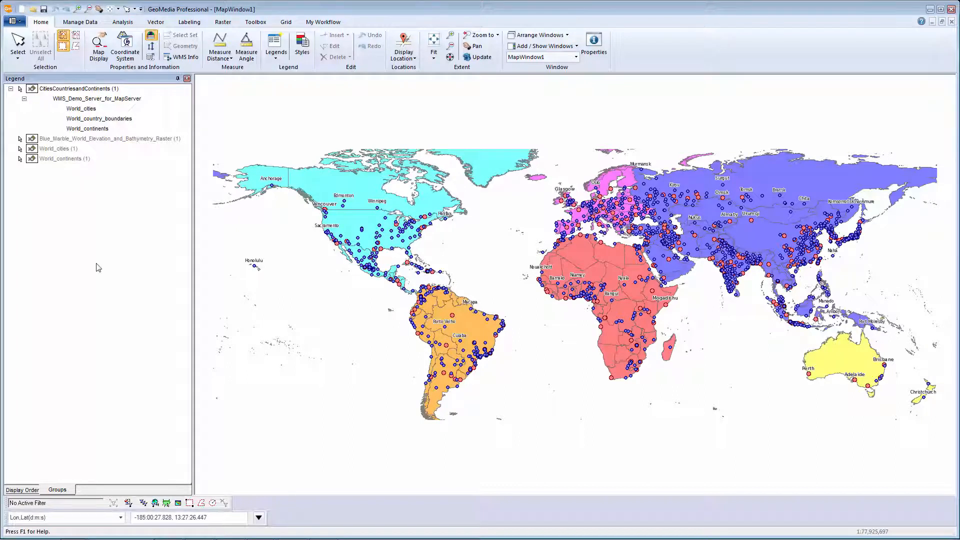
- Create a second WMS connection with the service URL demo.hexagongeospatial.com/WMS_demo/service.svc/get? and close the connections list
click(80, 22)
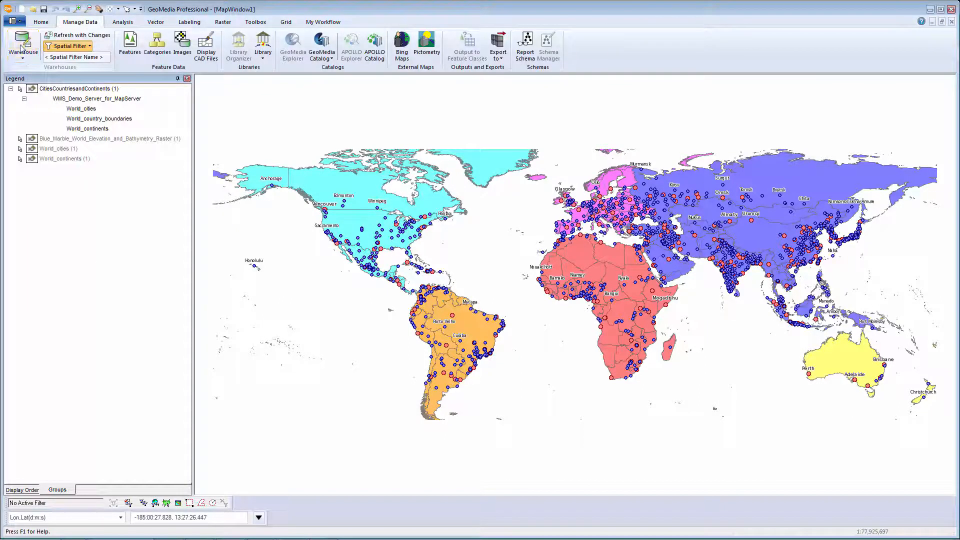
click(22, 48)
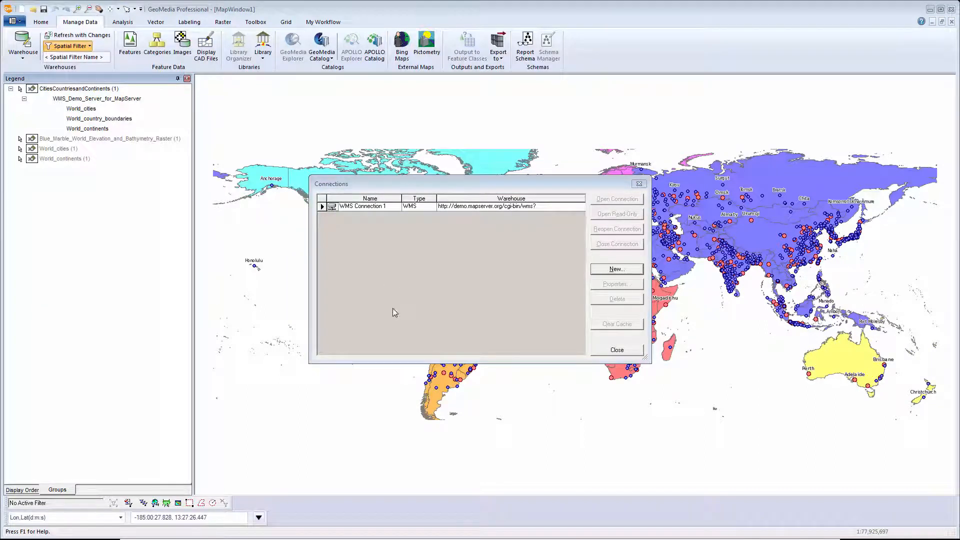
click(615, 271)
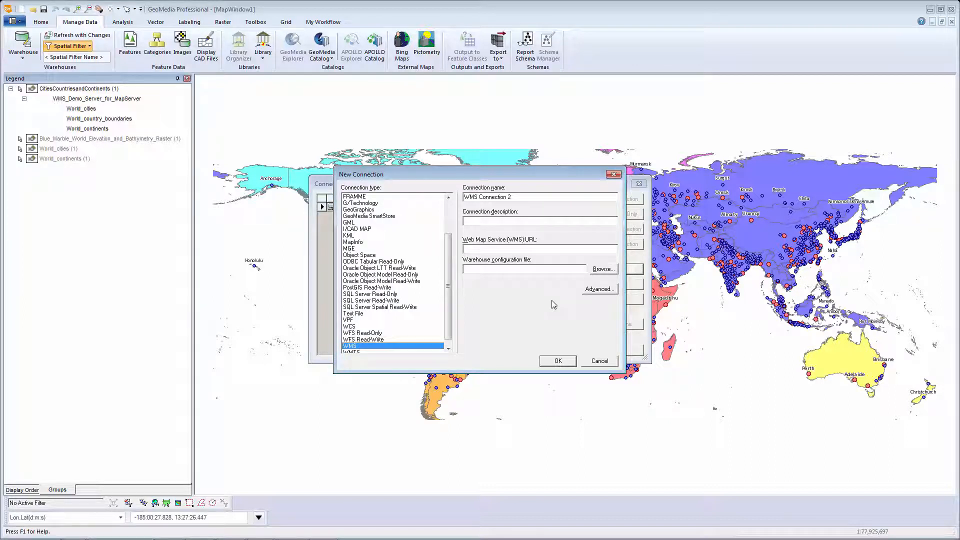
click(524, 250)
key(ctrl+v)
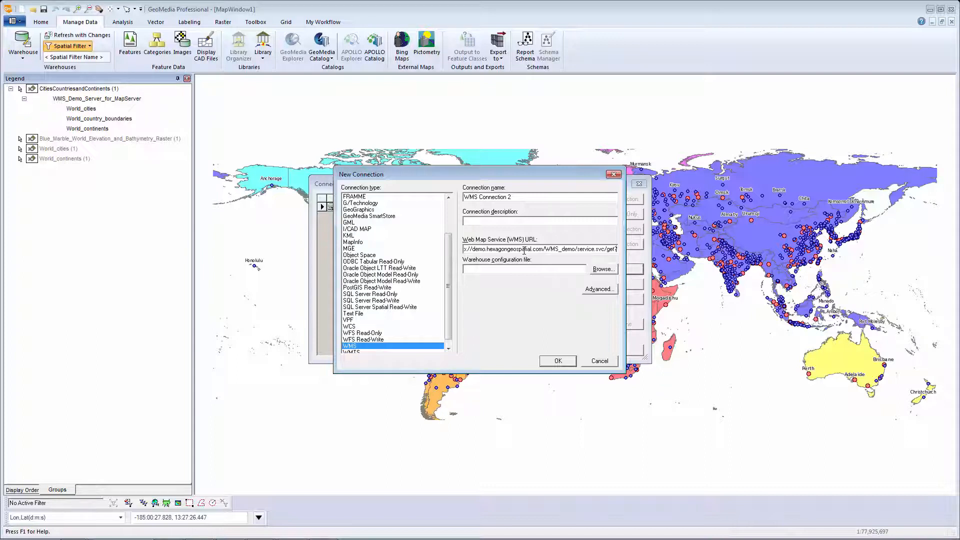
click(564, 365)
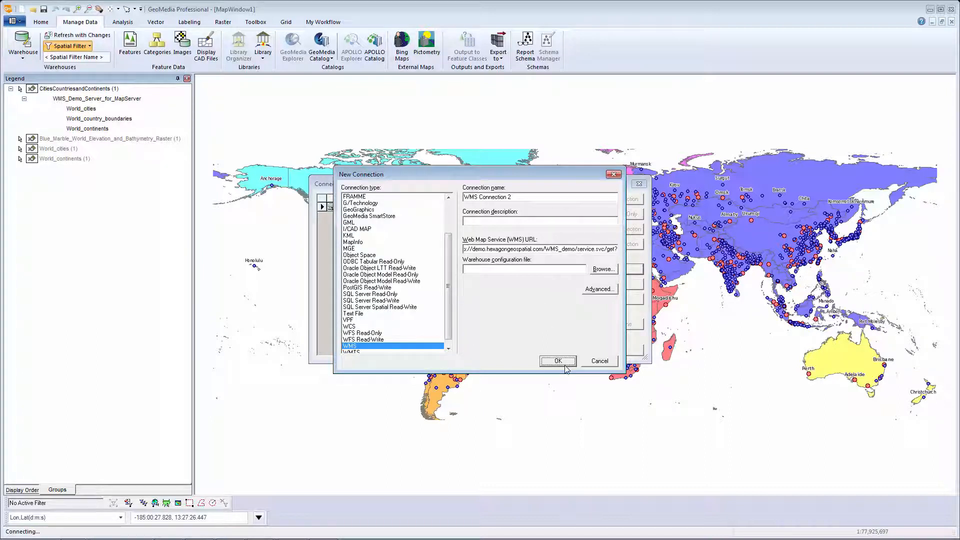
click(618, 350)
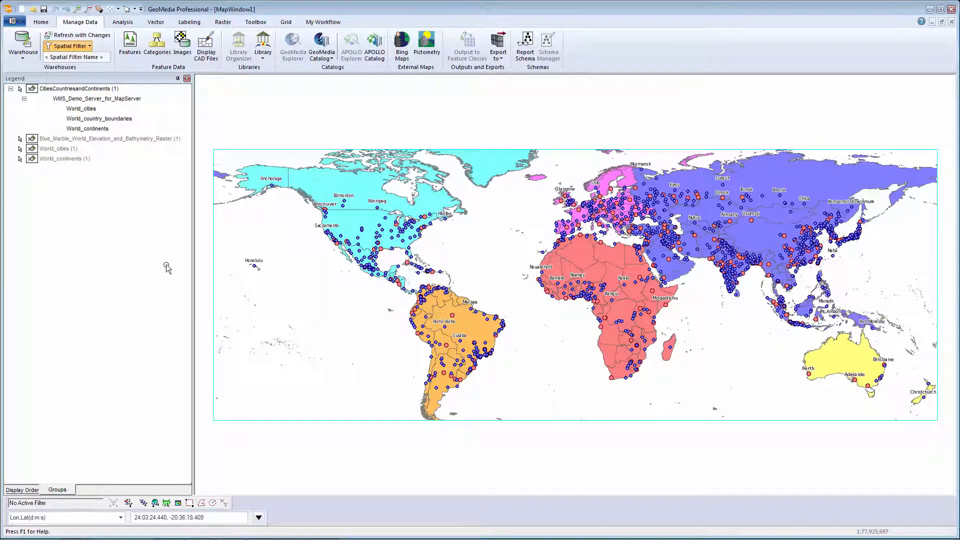
- Add the Interstates, Rivers and States layers from WMS Connection 2 as separate legend entries
click(41, 23)
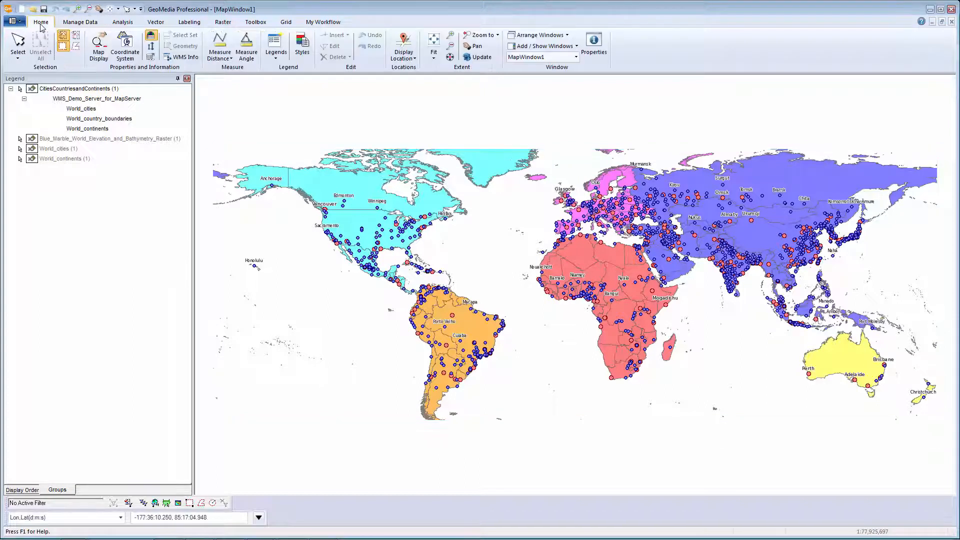
click(275, 50)
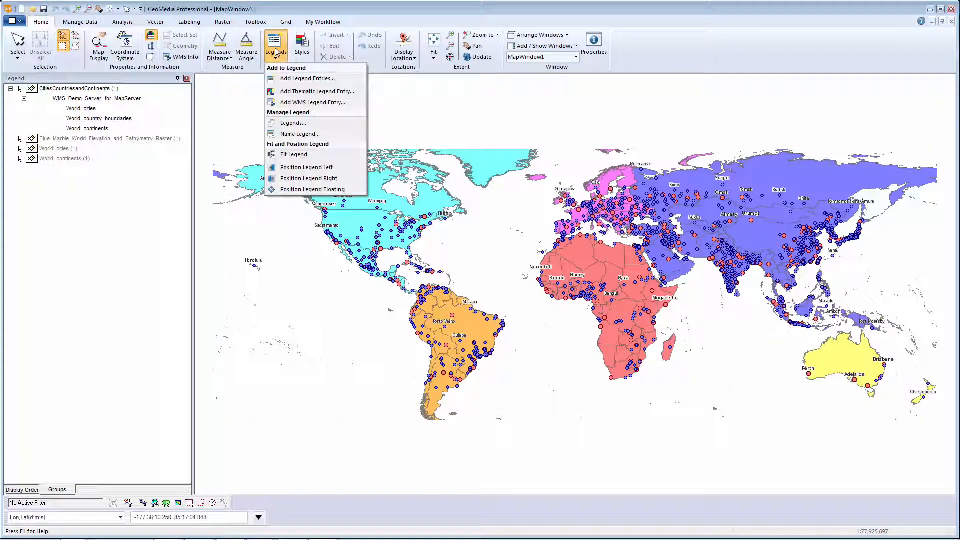
click(279, 79)
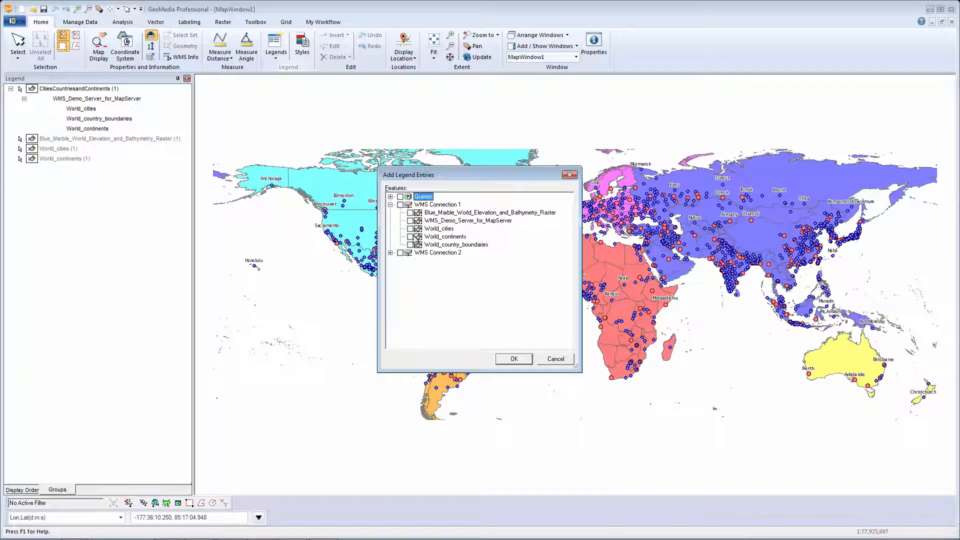
click(390, 253)
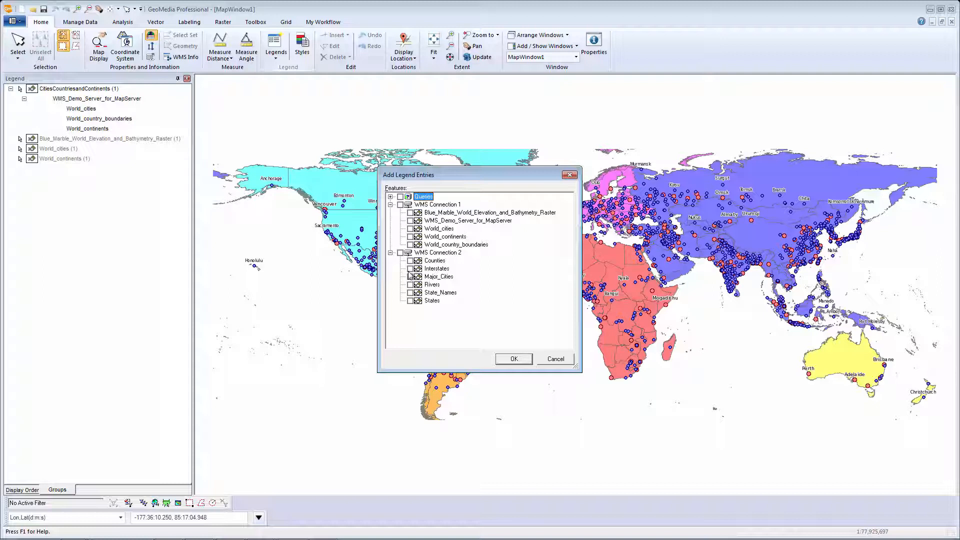
click(410, 268)
click(410, 284)
click(410, 301)
click(508, 359)
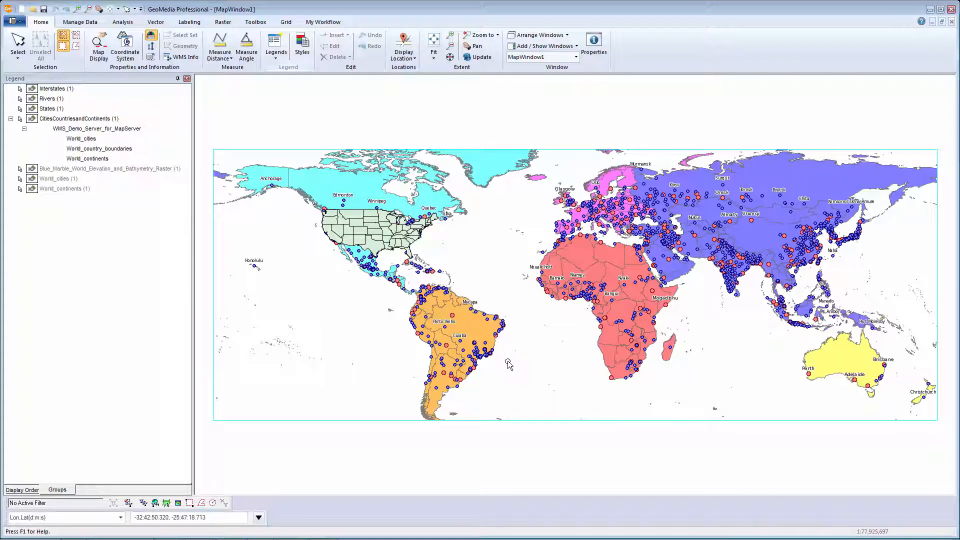
- Set the translucency of the States legend entry to 70%
click(38, 109)
right_click(38, 109)
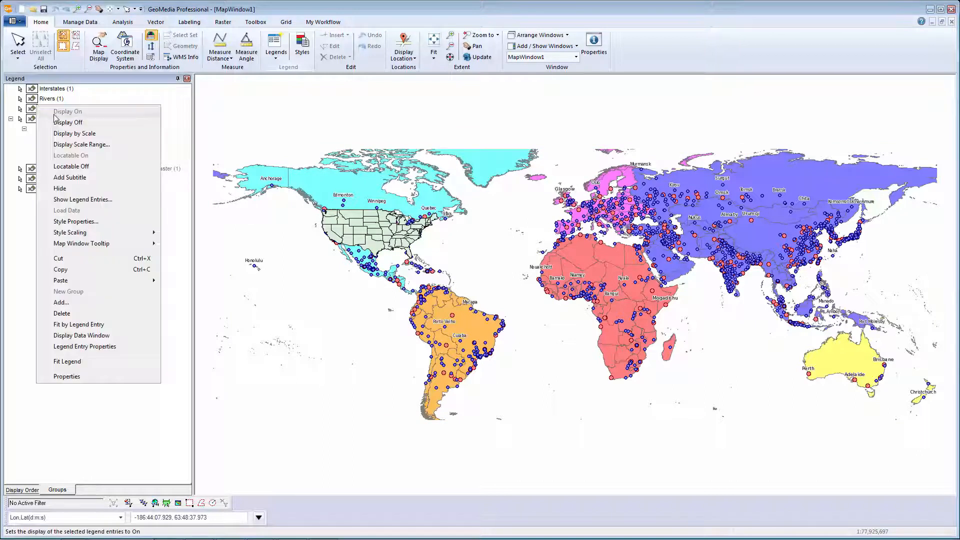
click(83, 347)
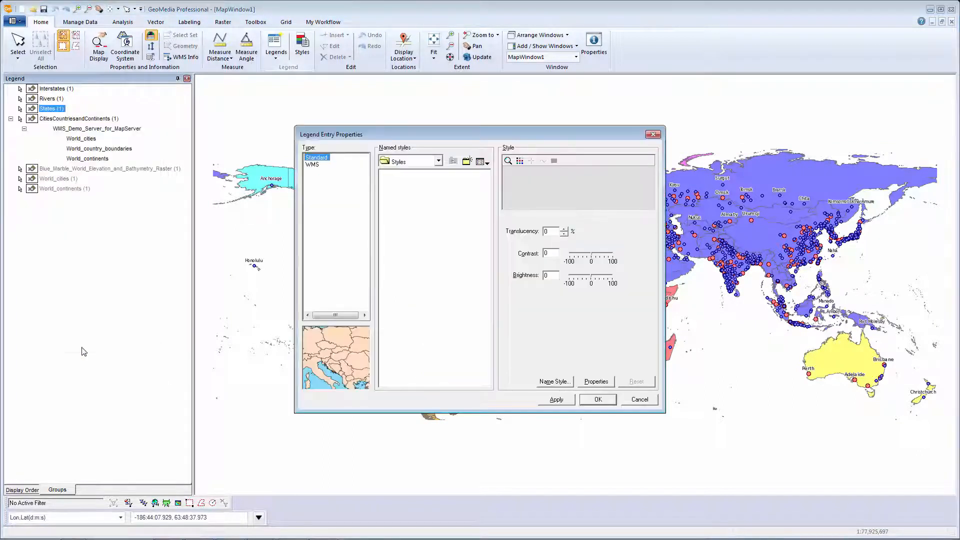
click(549, 231)
text(70)
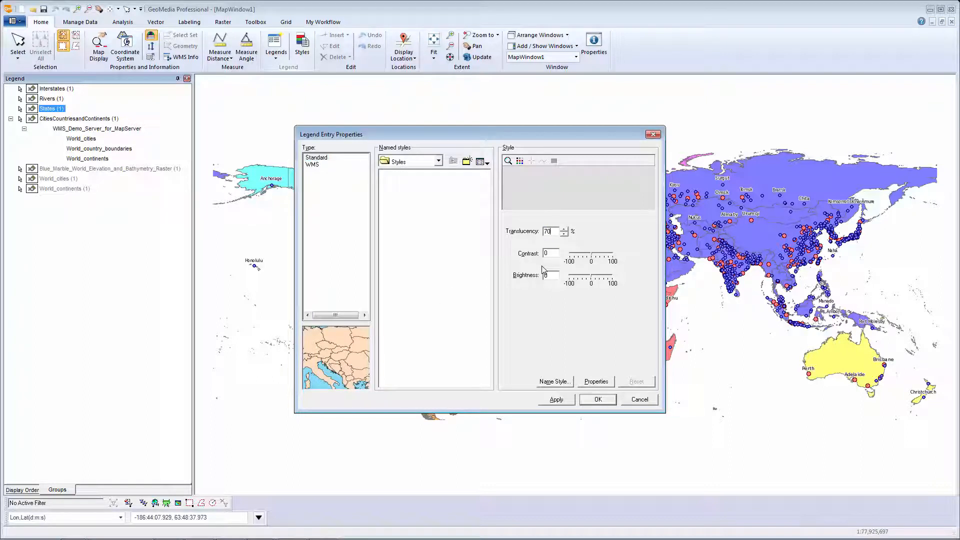
click(598, 400)
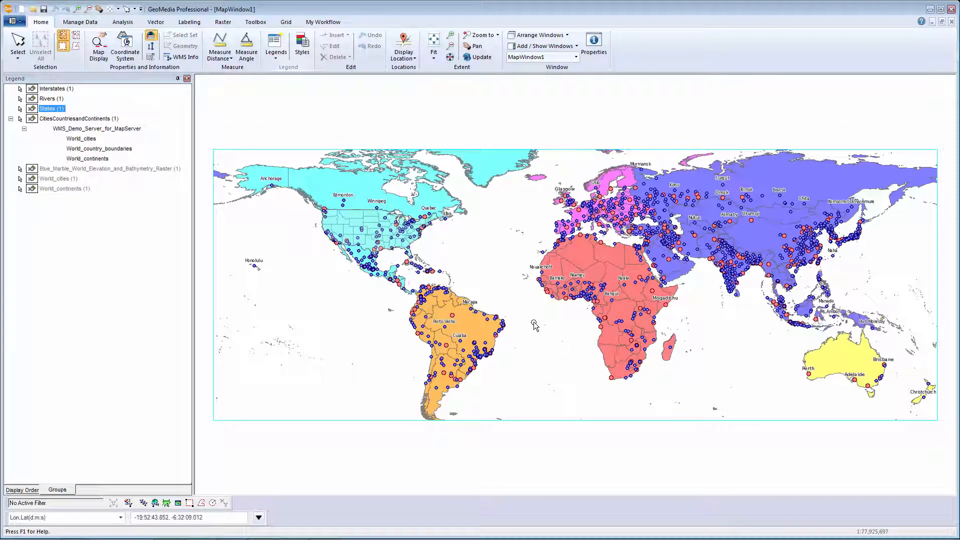
- Fit the map to the States legend entry and query WMS feature info at Saint Louis, advancing to the Rivers layer's attributes
right_click(58, 110)
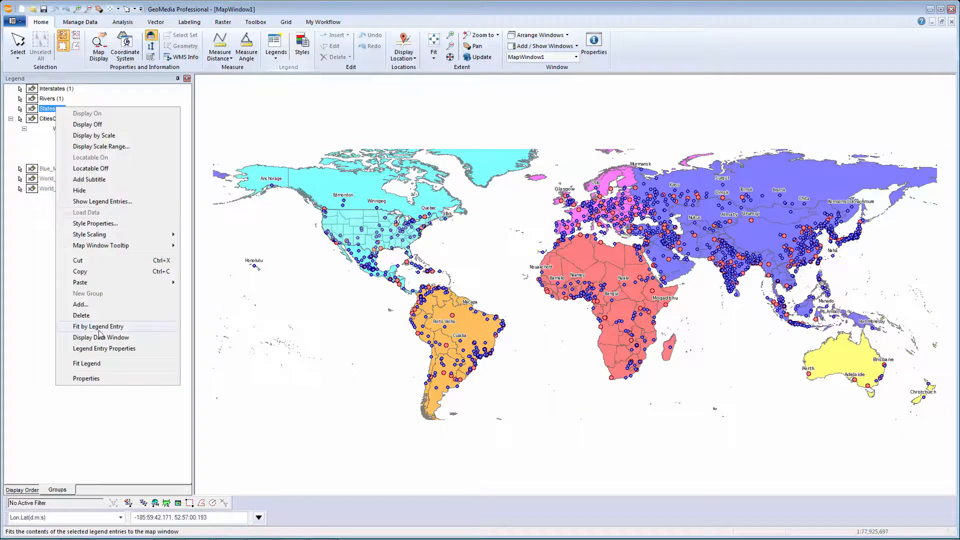
click(98, 326)
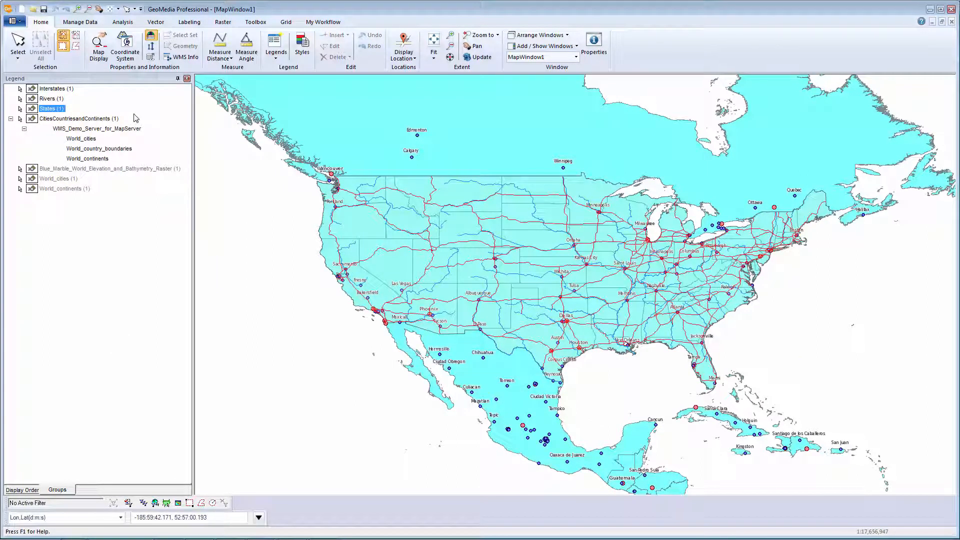
click(179, 58)
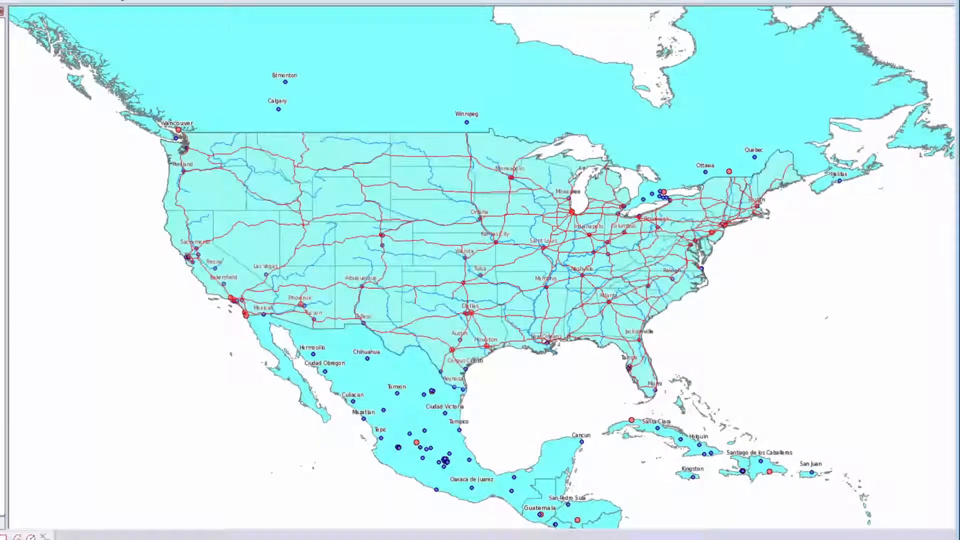
click(539, 246)
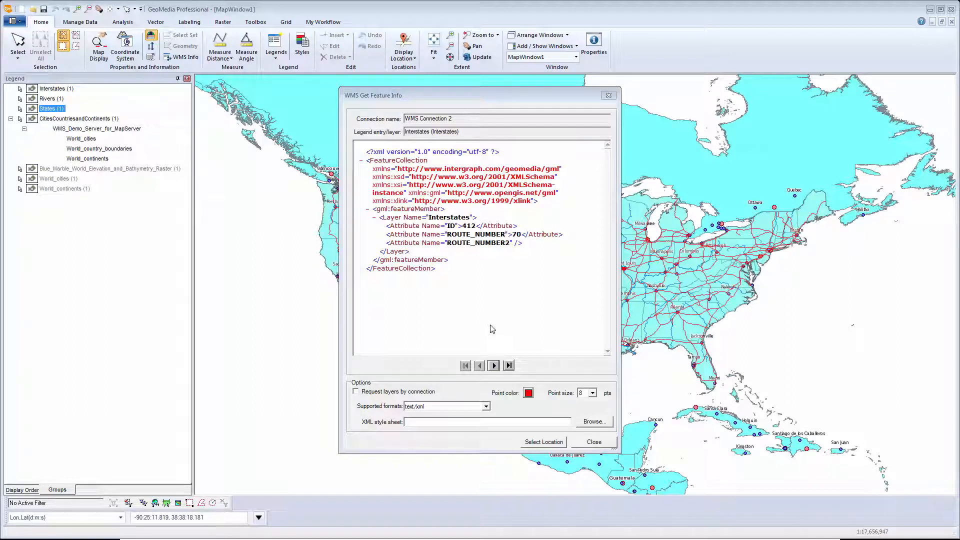
click(494, 366)
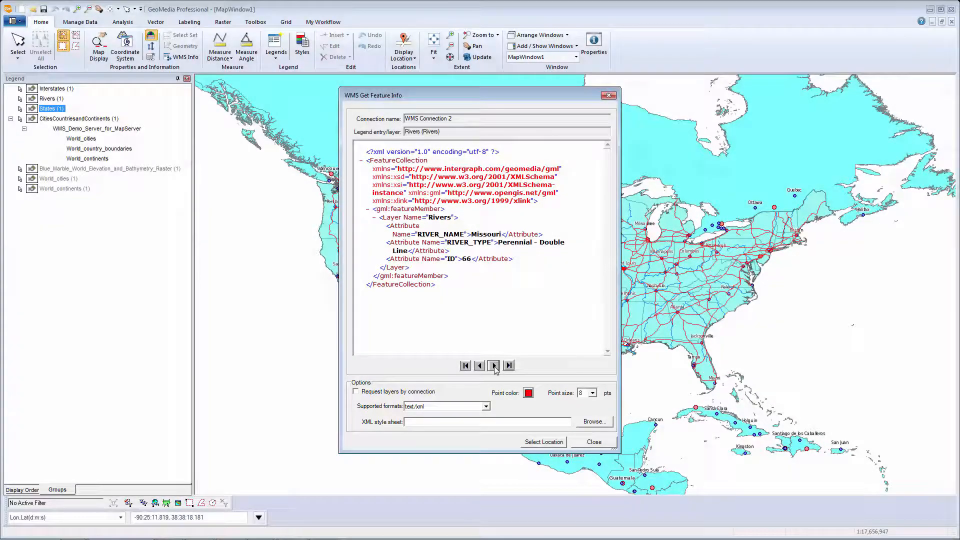
- Switch the WMS feature info format to text/html and browse back and forward between the Interstates and Rivers results
click(430, 407)
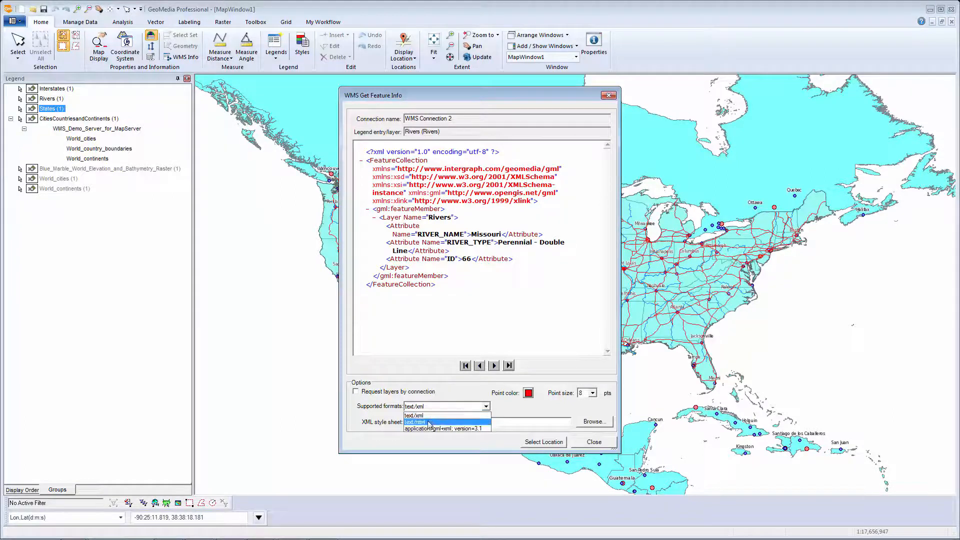
click(429, 423)
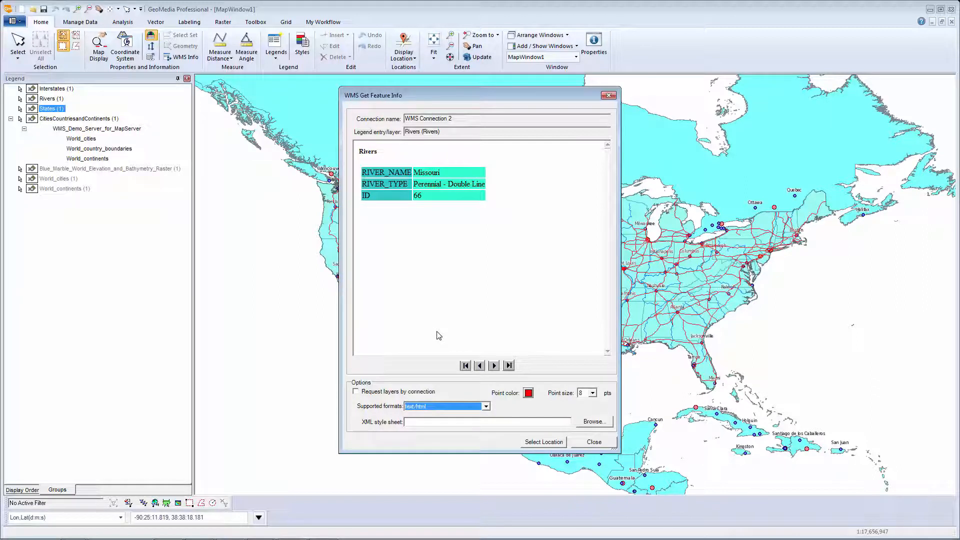
click(479, 369)
click(493, 368)
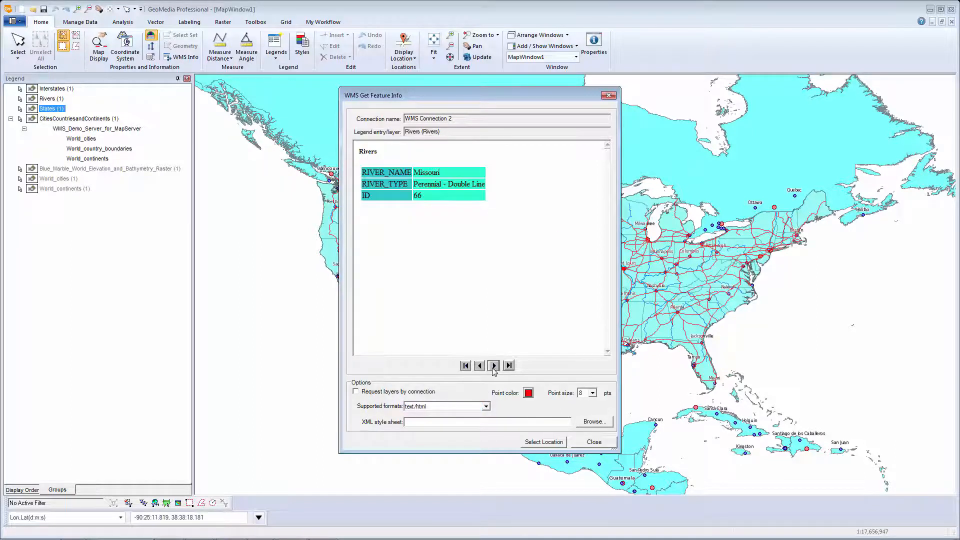